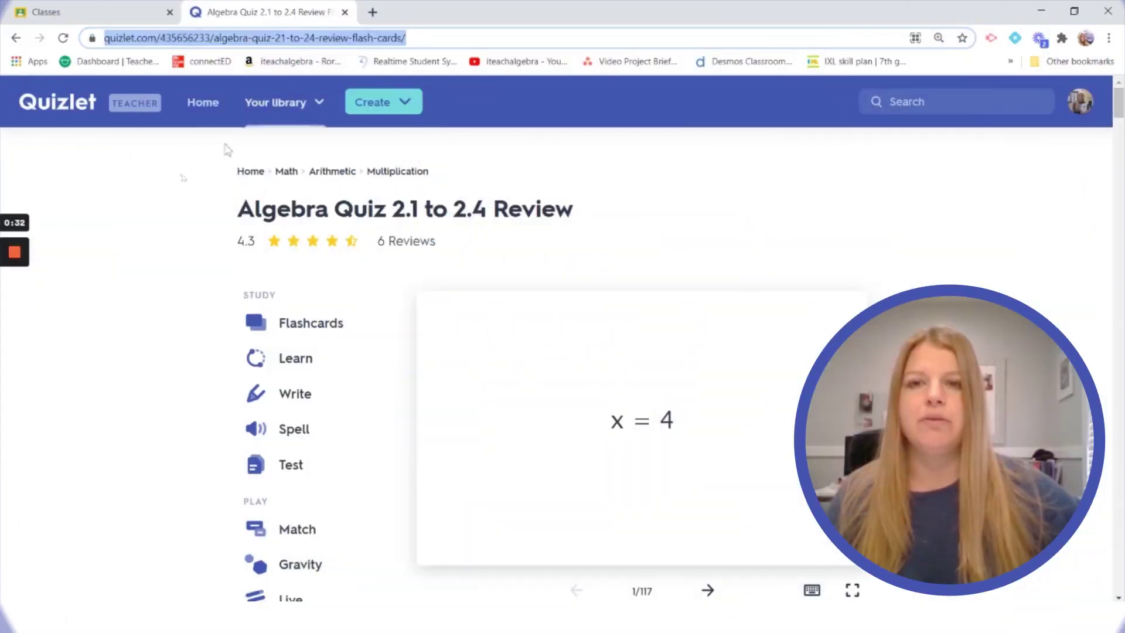
Copy the Algebra Quiz 2.1 to 2.4 Review set's URL from the address bar, then switch to Google Classroom.
left_click(154, 225)
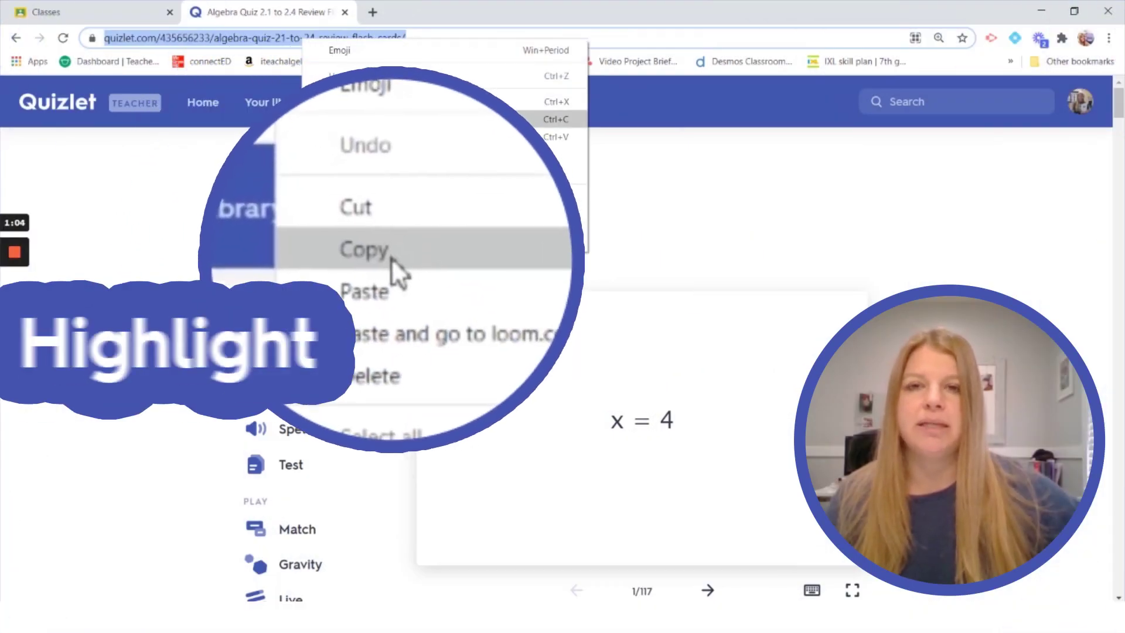
left_click(350, 122)
left_click(101, 17)
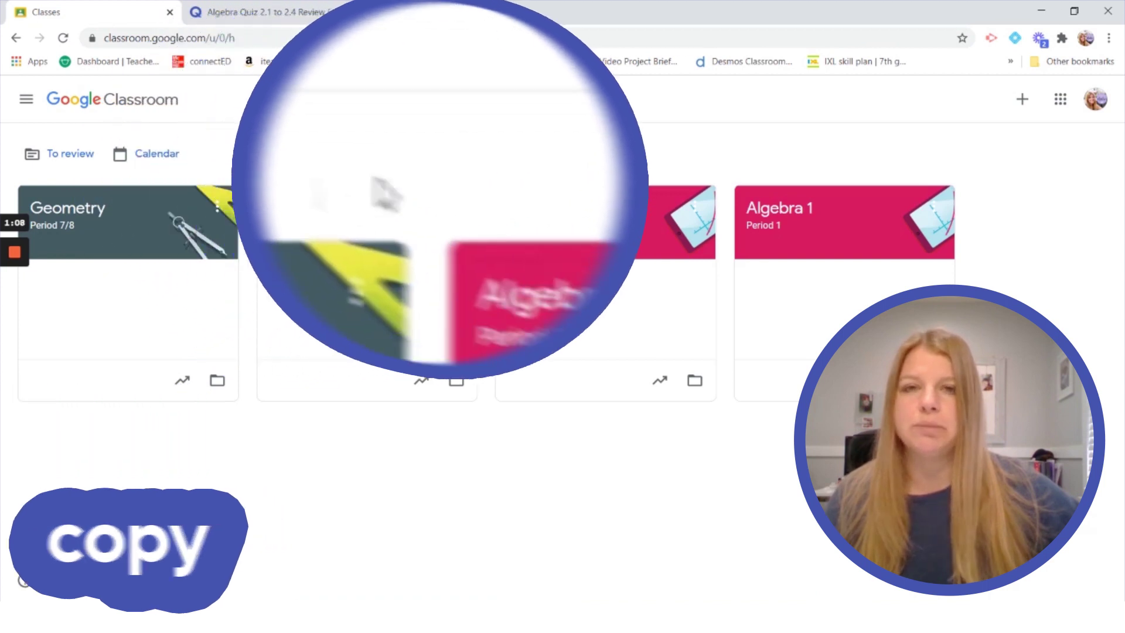
In Algebra 1 Period 1, draft the announcement 'Hi everyone! Please use this study set for practice!' with the Quizlet link pasted.
left_click(785, 208)
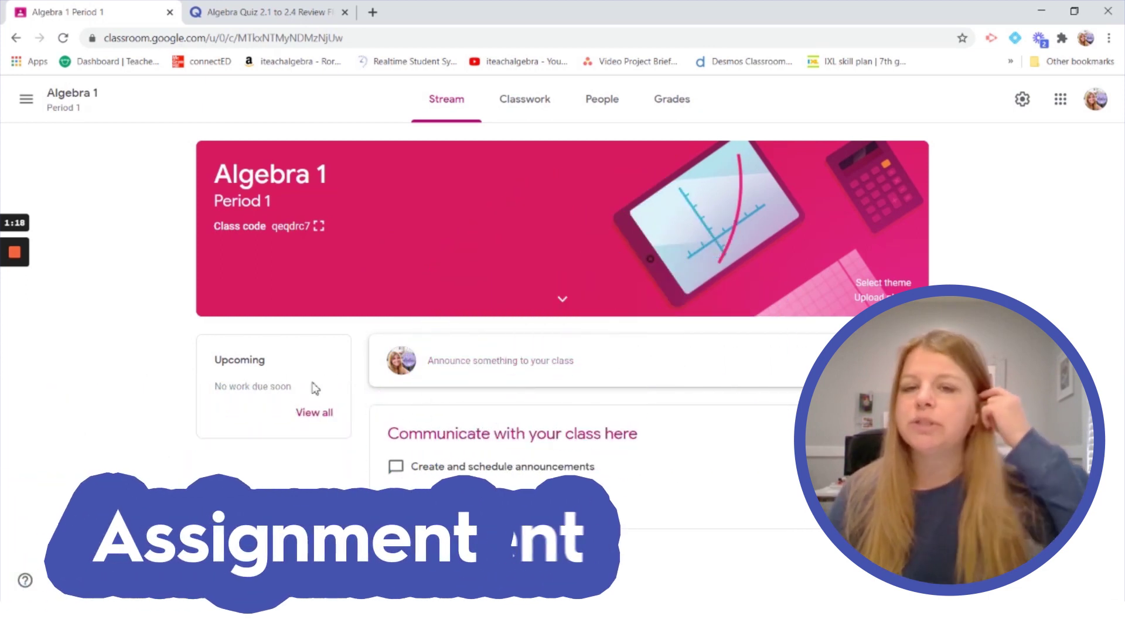
left_click(484, 364)
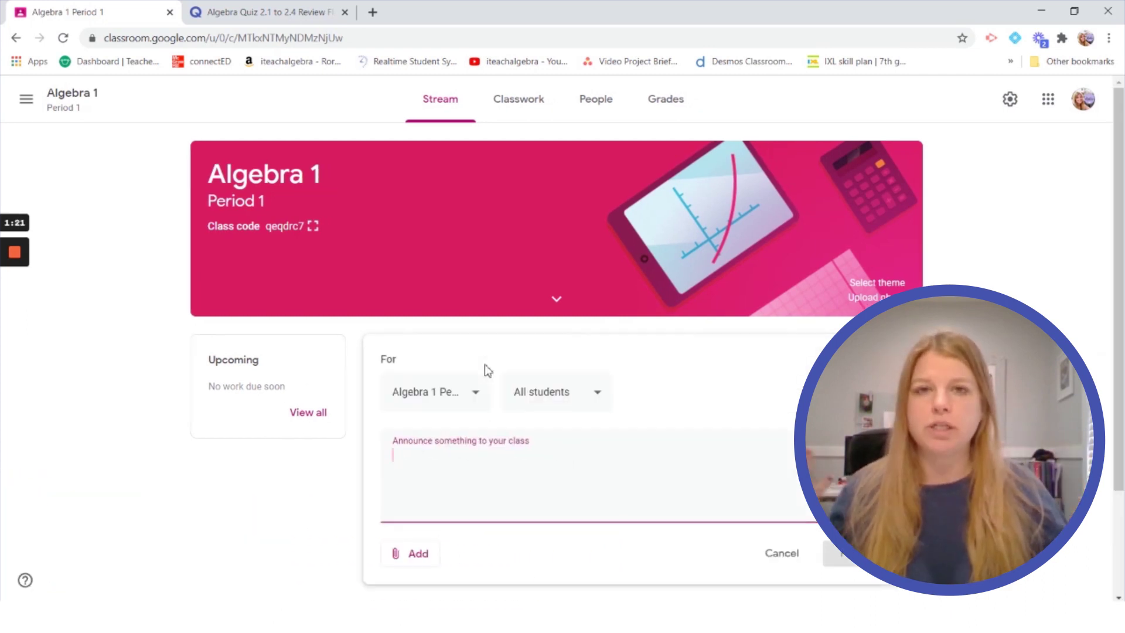
type("Hi ev")
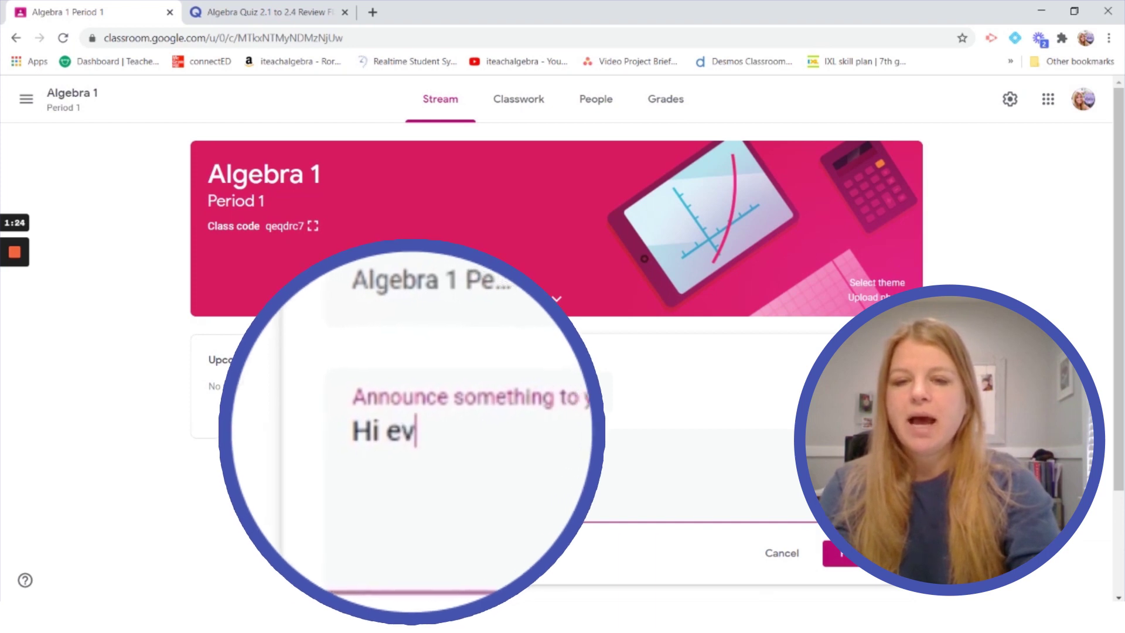
type("eryone")
type("!  Please use ")
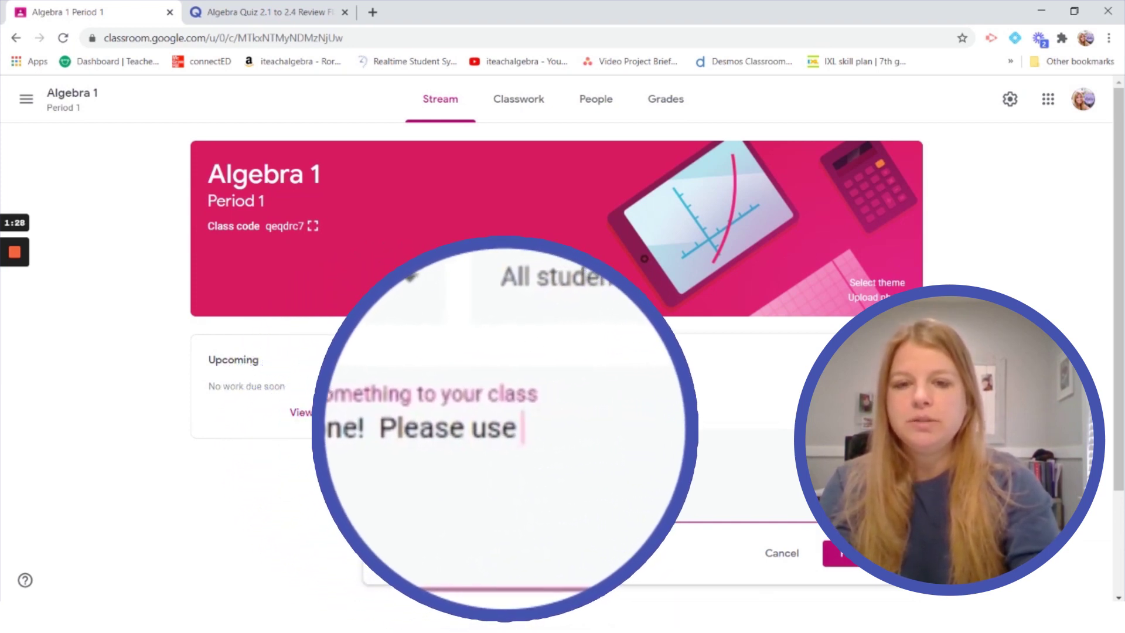
type("tis")
key("BackSpace")
key("BackSpace")
type("j")
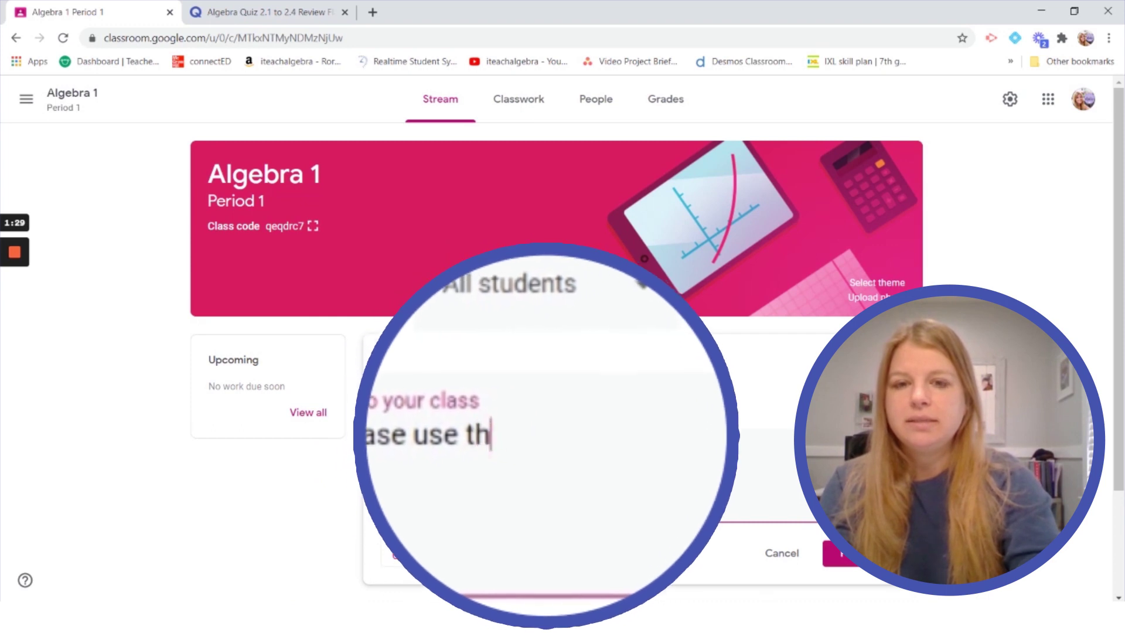
type("is st")
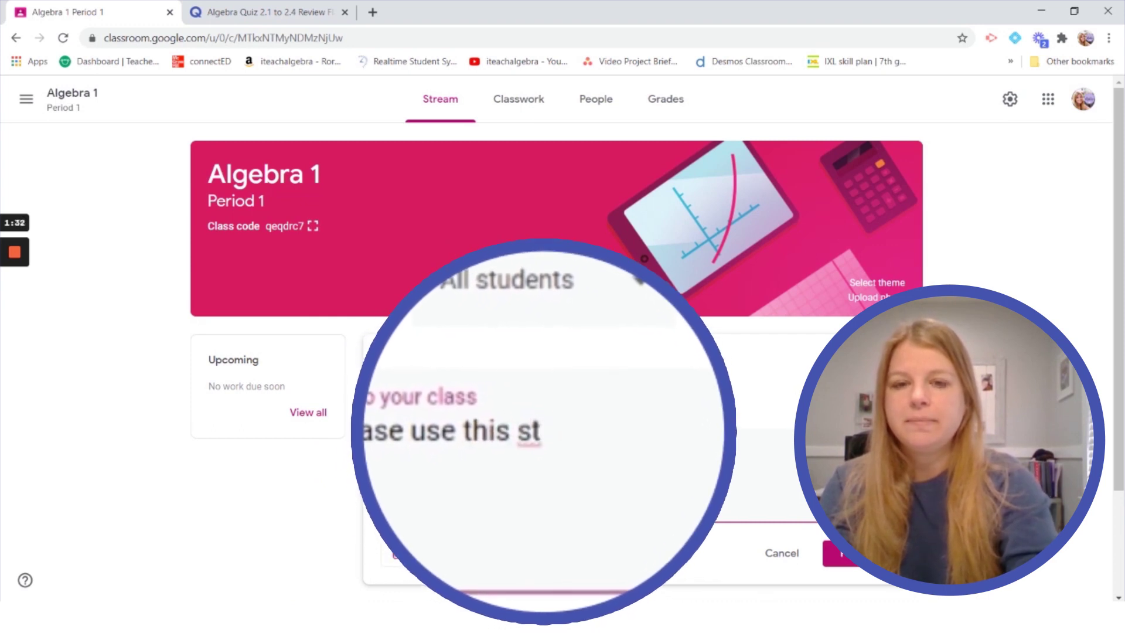
type("udy s")
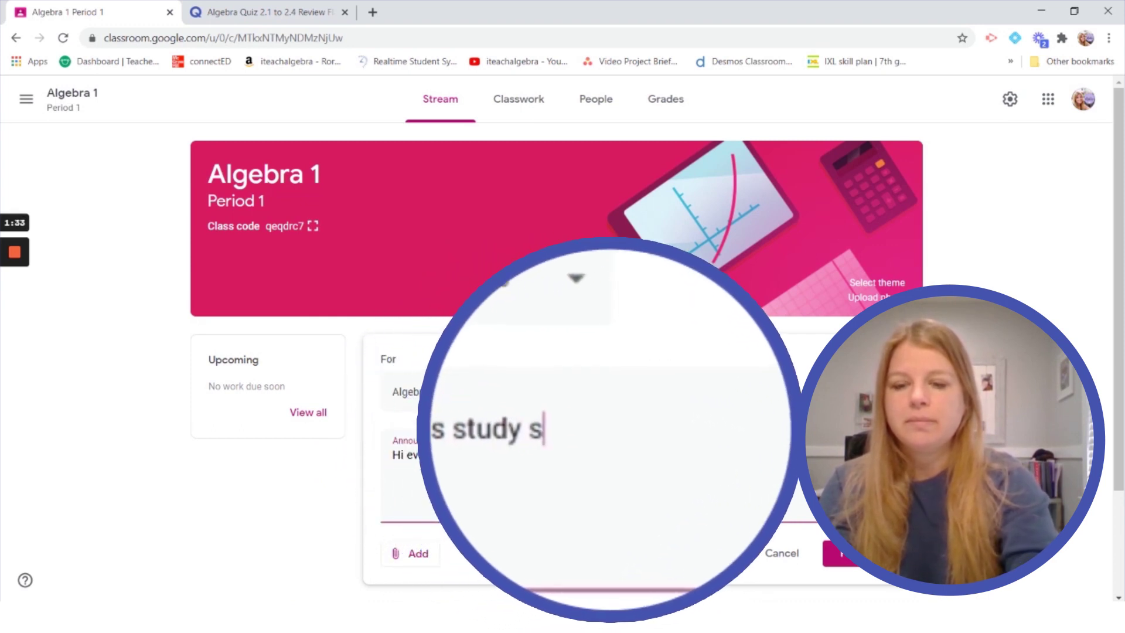
type("et for pra")
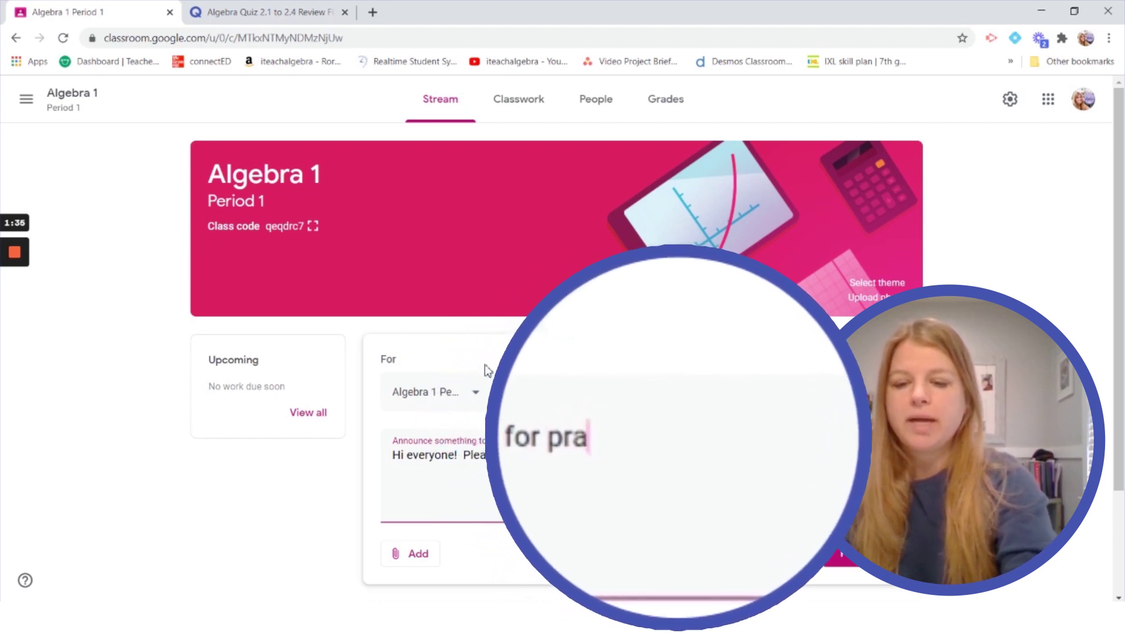
type("ctice!")
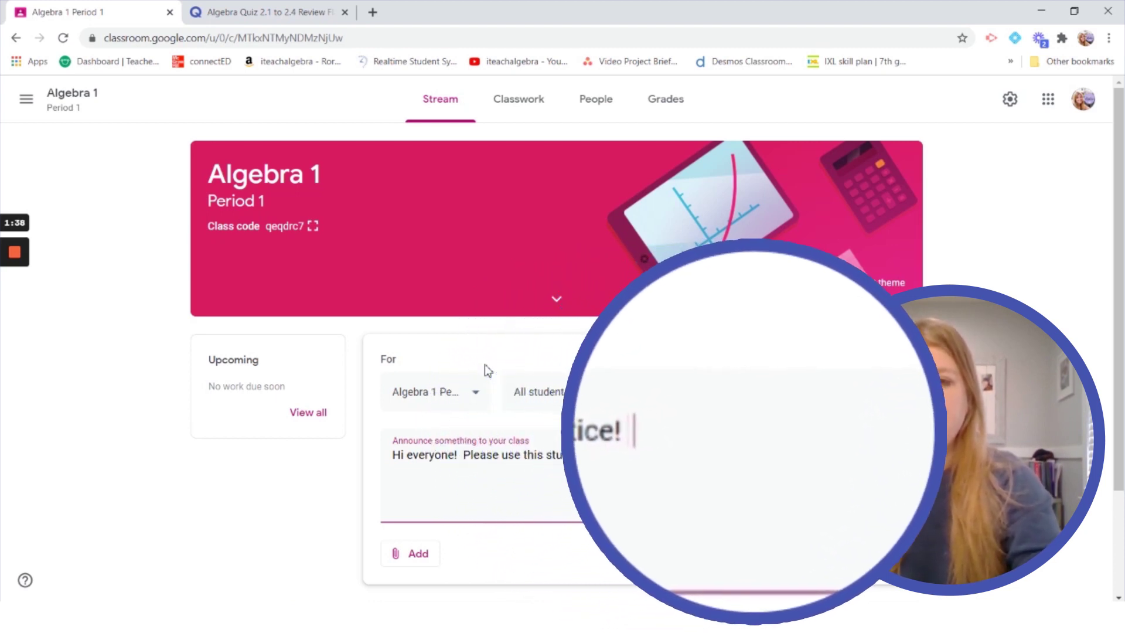
key("ctrl+v")
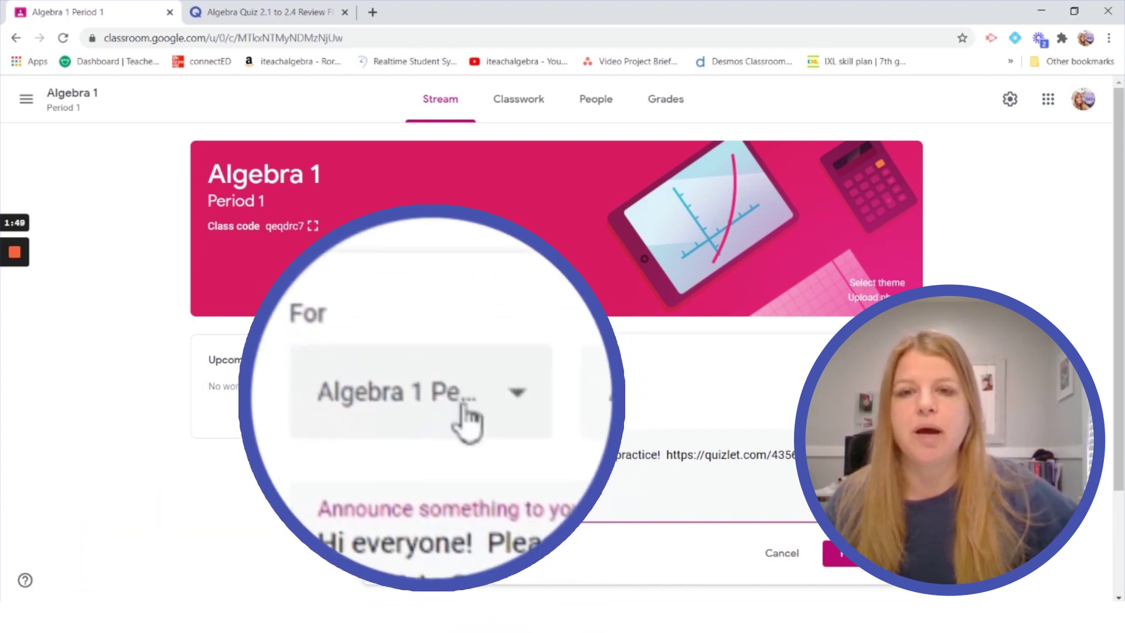
Add Algebra 1 Honors Period 9/10 as a second recipient class alongside Period 1.
left_click(529, 410)
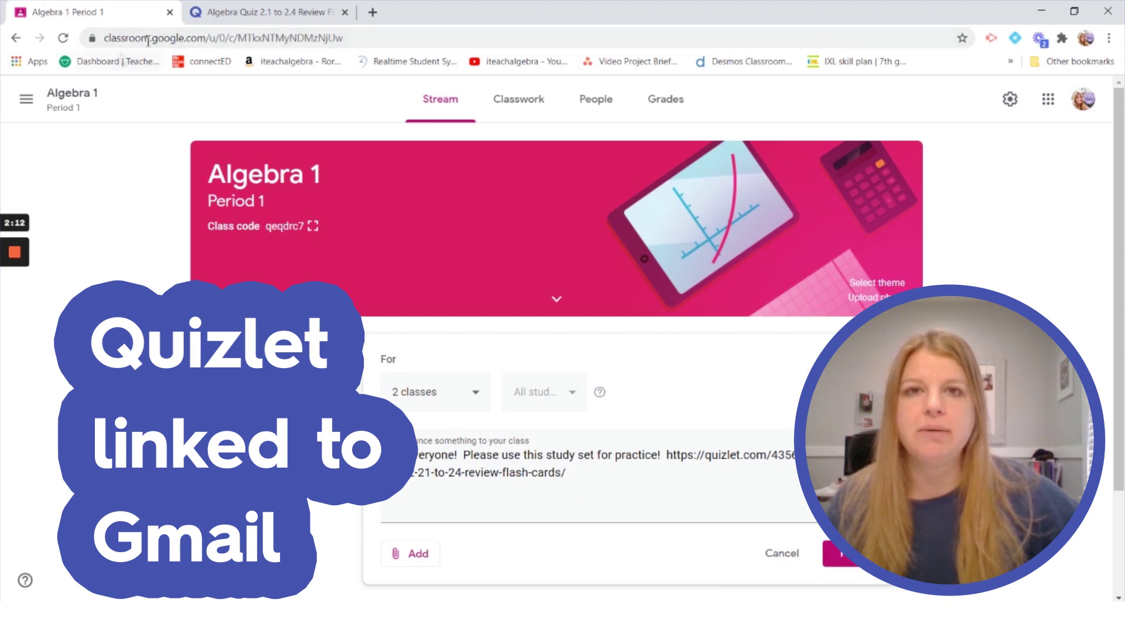
Switch back to the Algebra Quiz 2.1 to 2.4 Review set page in Quizlet.
left_click(263, 13)
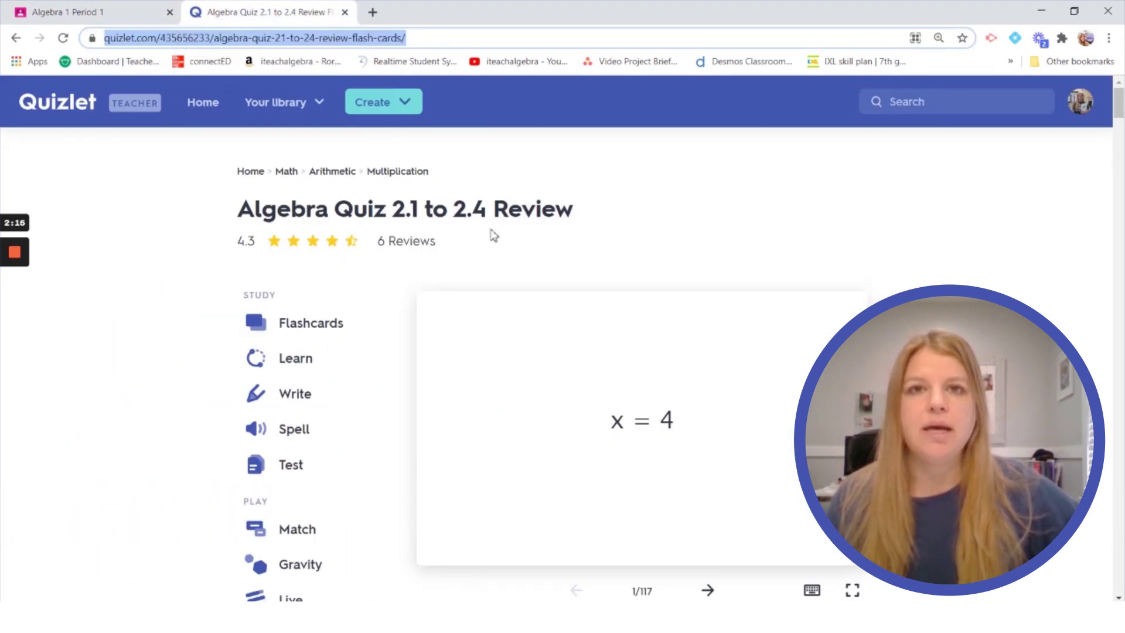
left_click(467, 172)
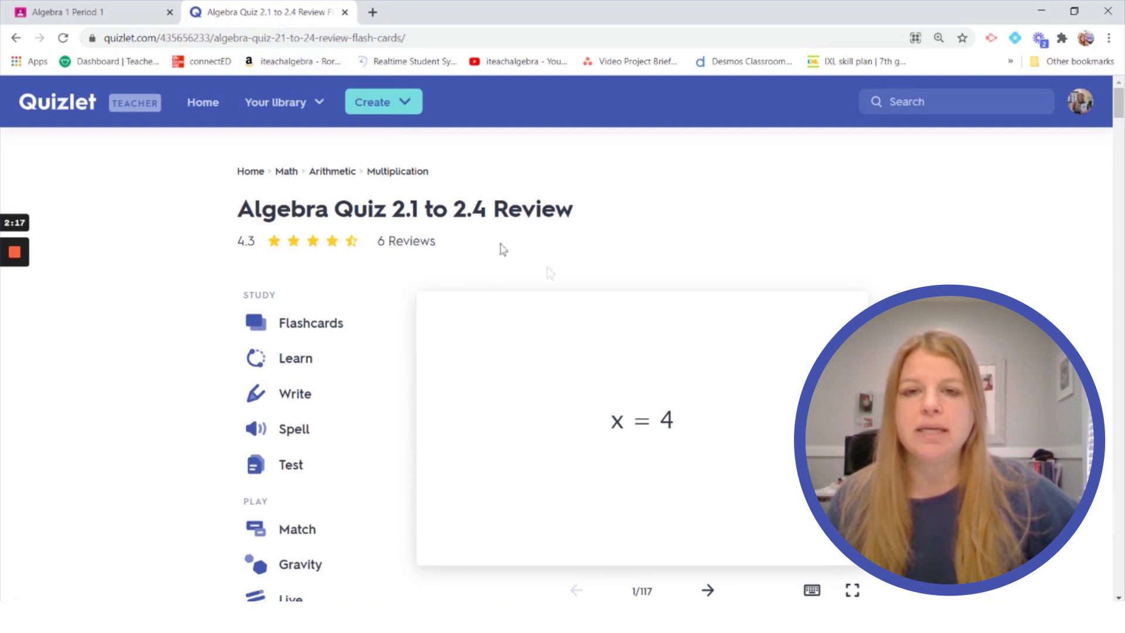
scroll(593, 311, "down", 9)
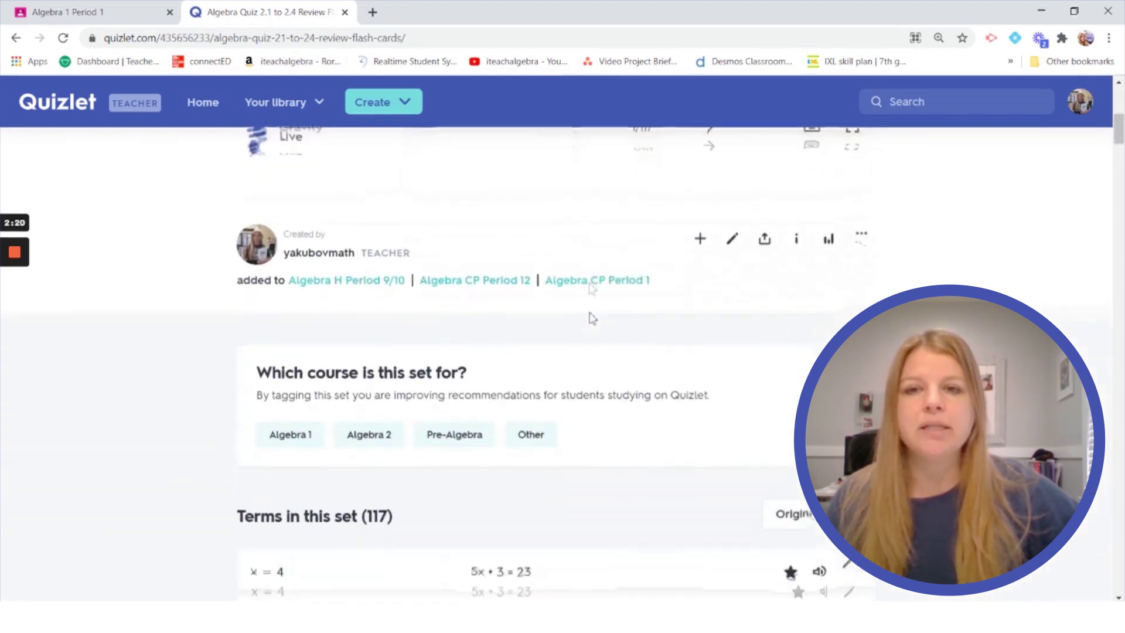
scroll(705, 278, "up", 1)
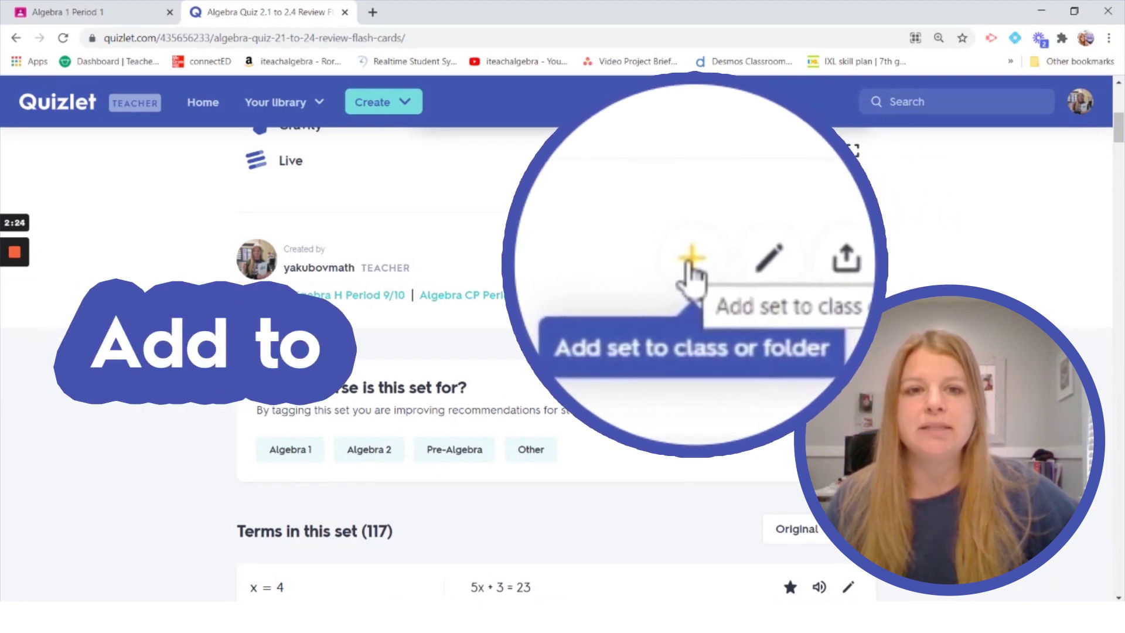
Look over the Add to class or folder options, dismiss them, and bring up the set's share options.
left_click(726, 253)
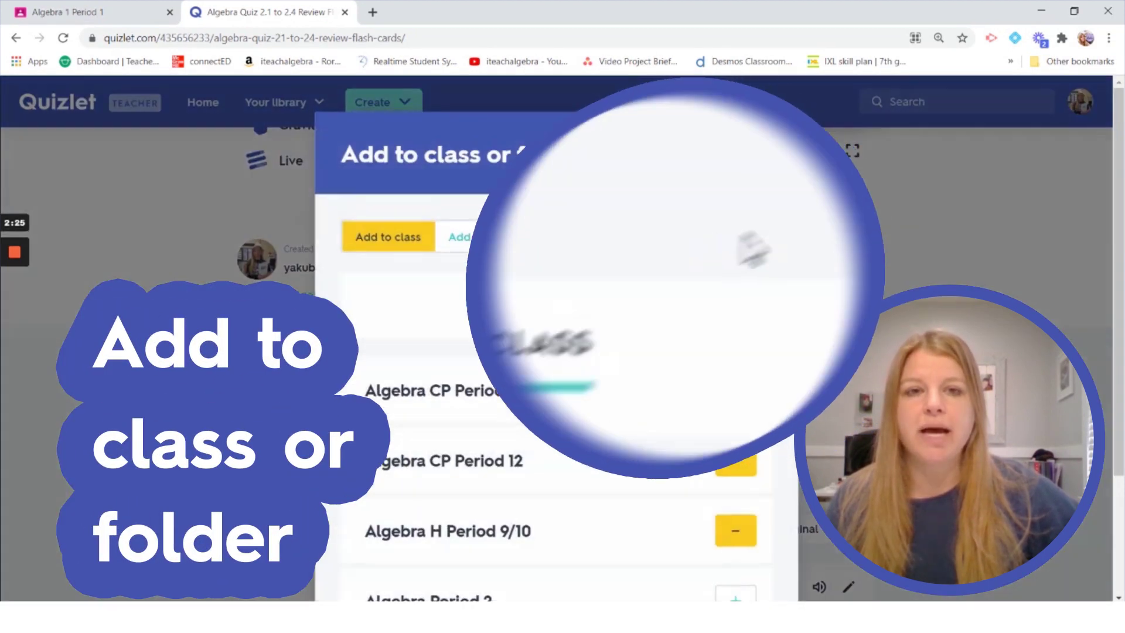
scroll(557, 322, "down", 3)
scroll(715, 176, "up", 3)
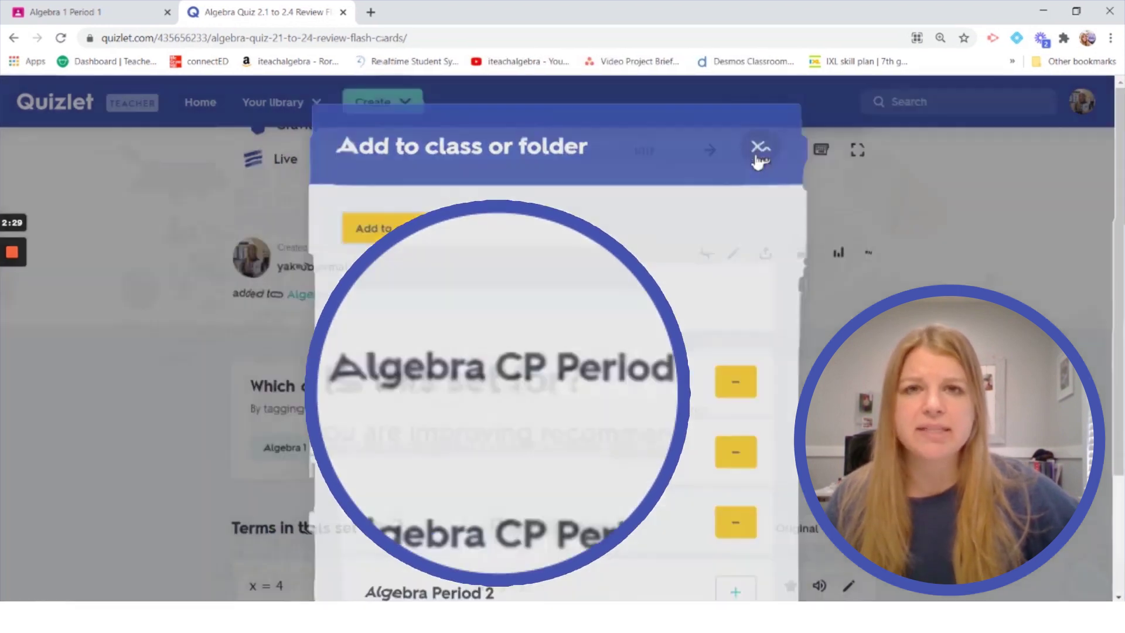
left_click(755, 156)
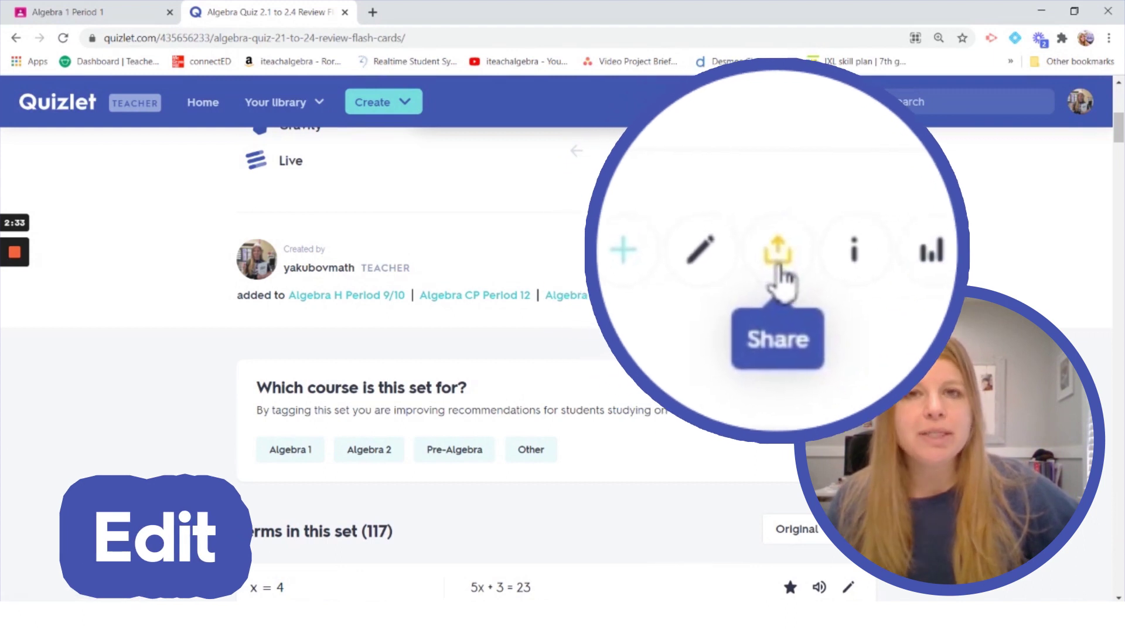
left_click(779, 261)
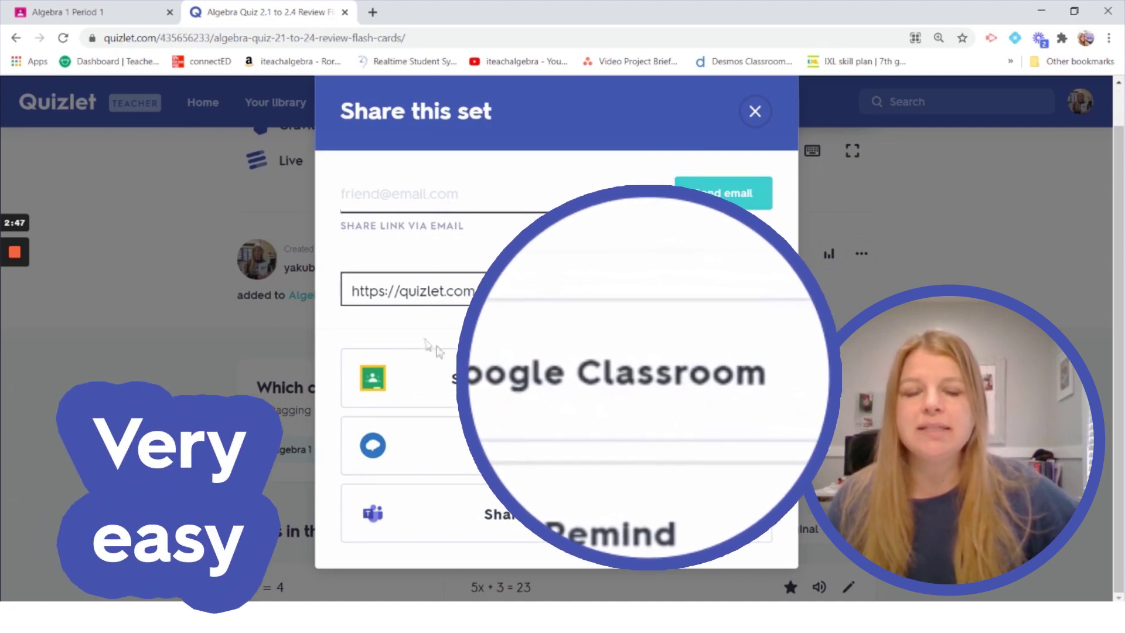
Choose Share on Google Classroom in the Share this set dialog.
left_click(422, 375)
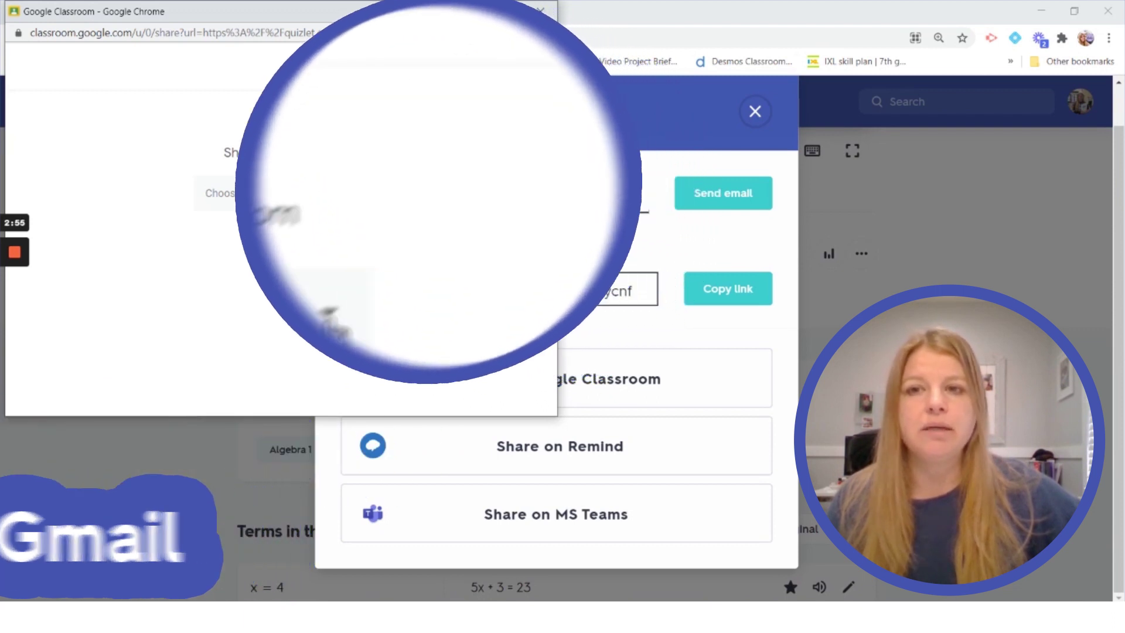
Share the set to Algebra 1 Period 1 as a new assignment draft.
left_click(275, 194)
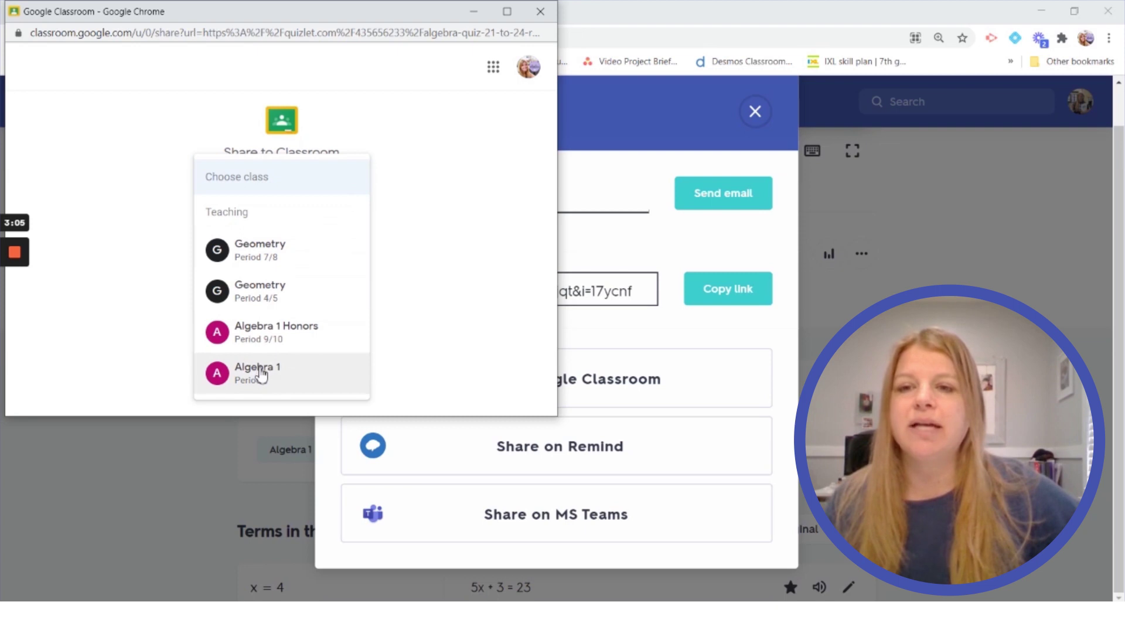
left_click(284, 385)
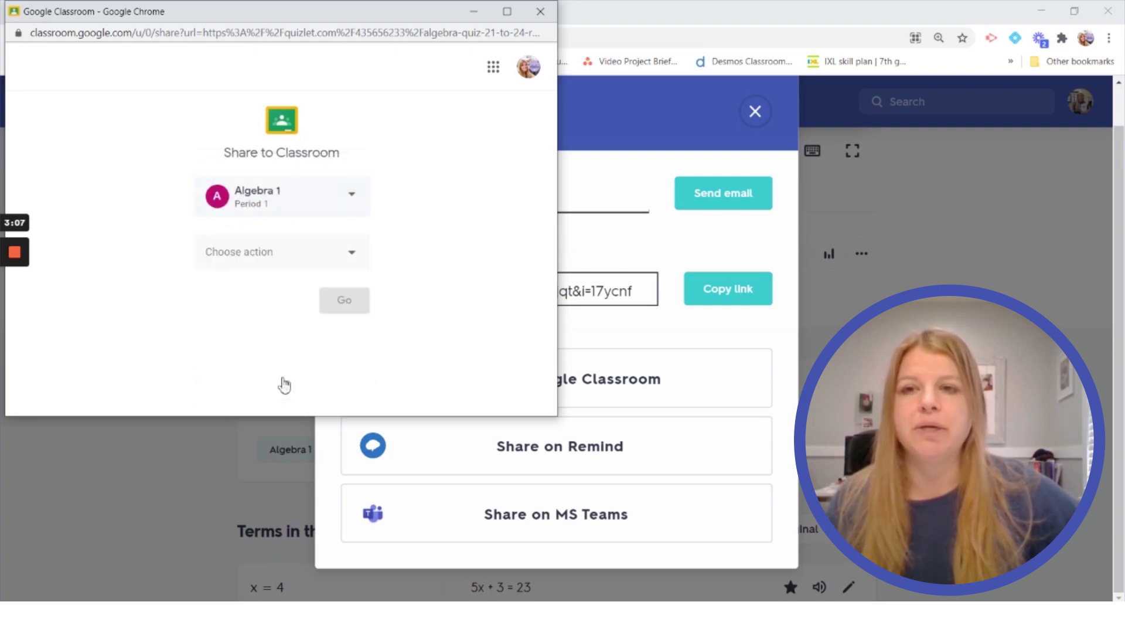
left_click(351, 265)
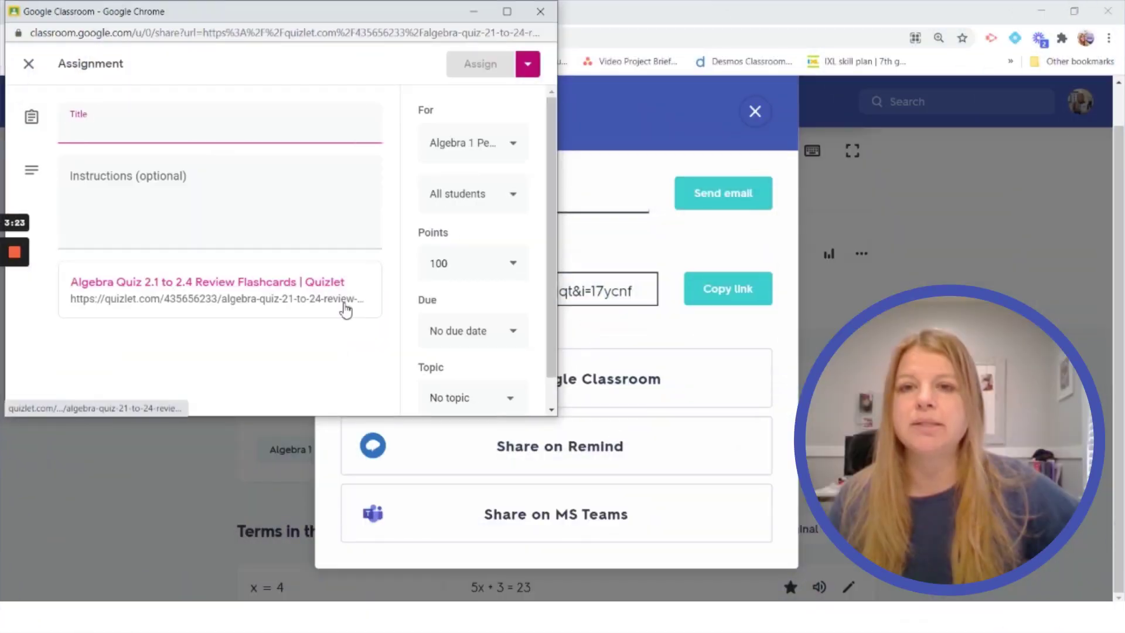
Place the cursor in the assignment's Instructions field, then close the Share to Classroom window unposted.
left_click(123, 196)
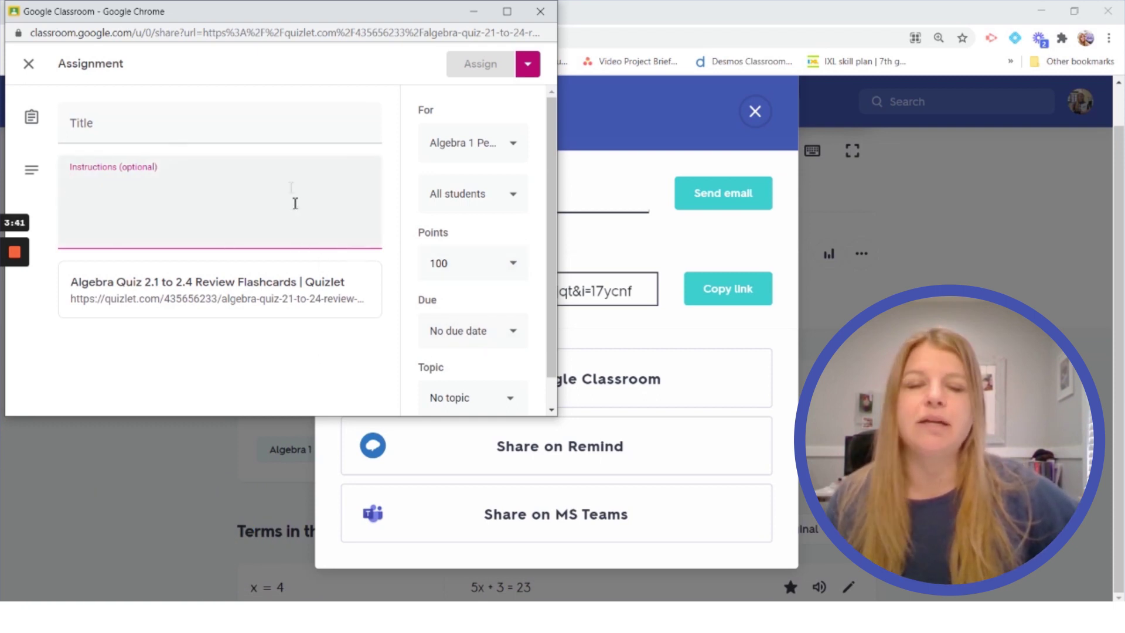
left_click(537, 14)
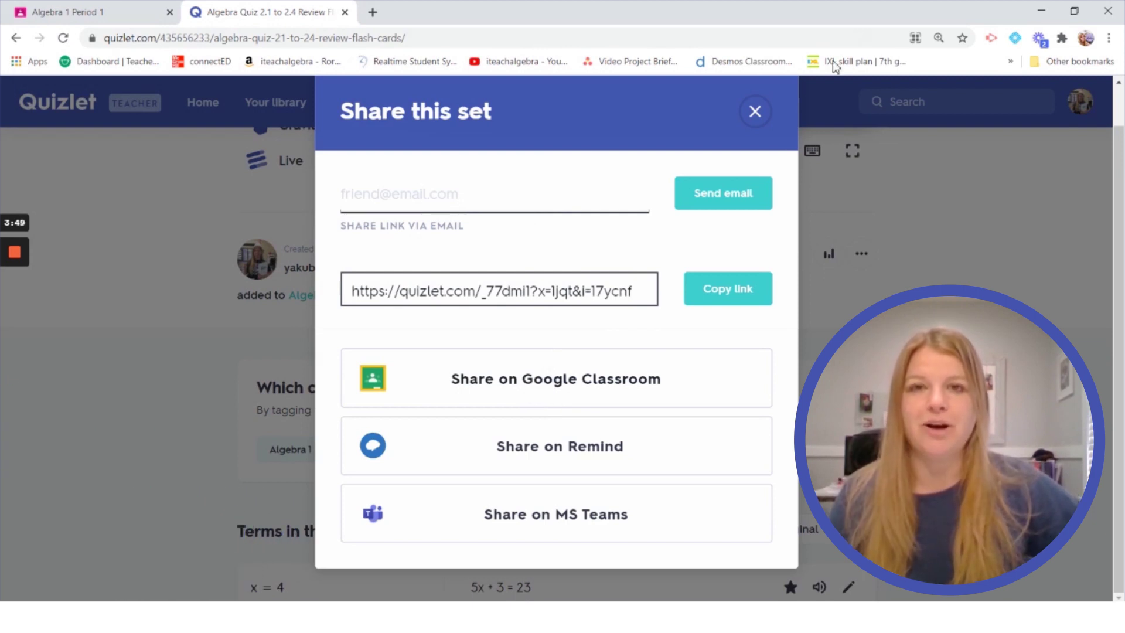
Dismiss the Share this set dialog, returning to the 117-term set page.
left_click(755, 111)
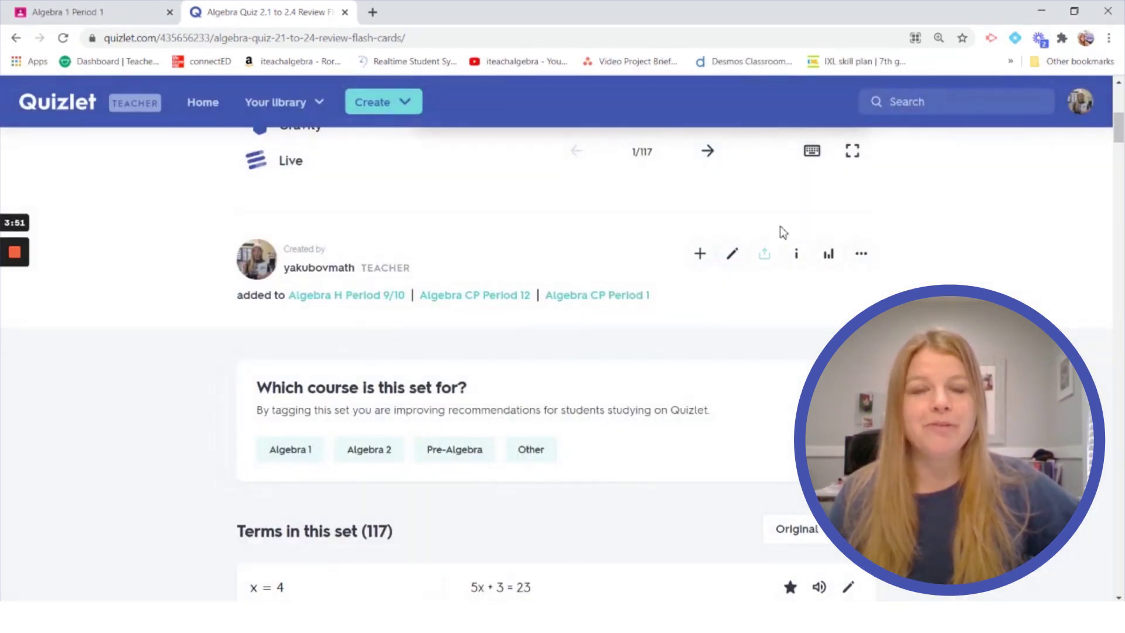